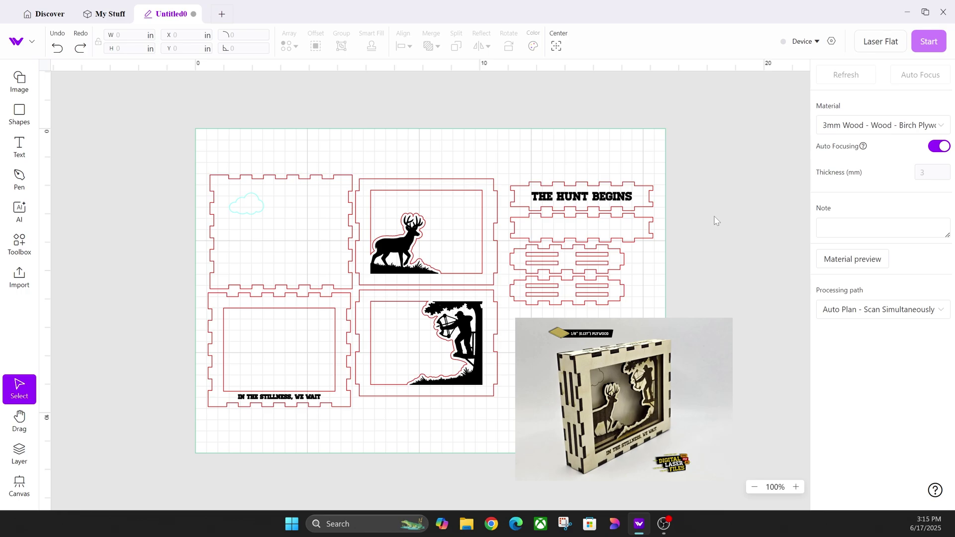
Glance at the material library, then select the product photo and the slotted piece
click(884, 125)
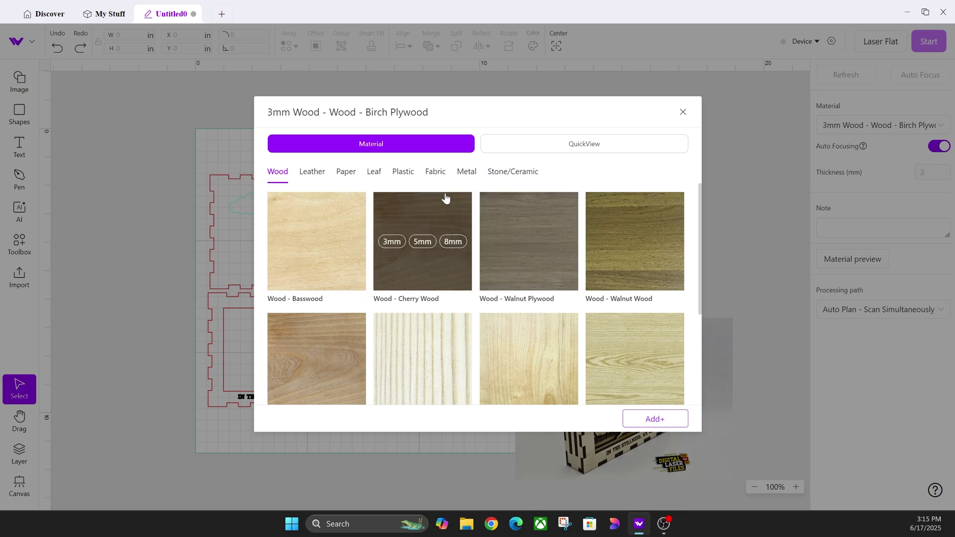
click(683, 112)
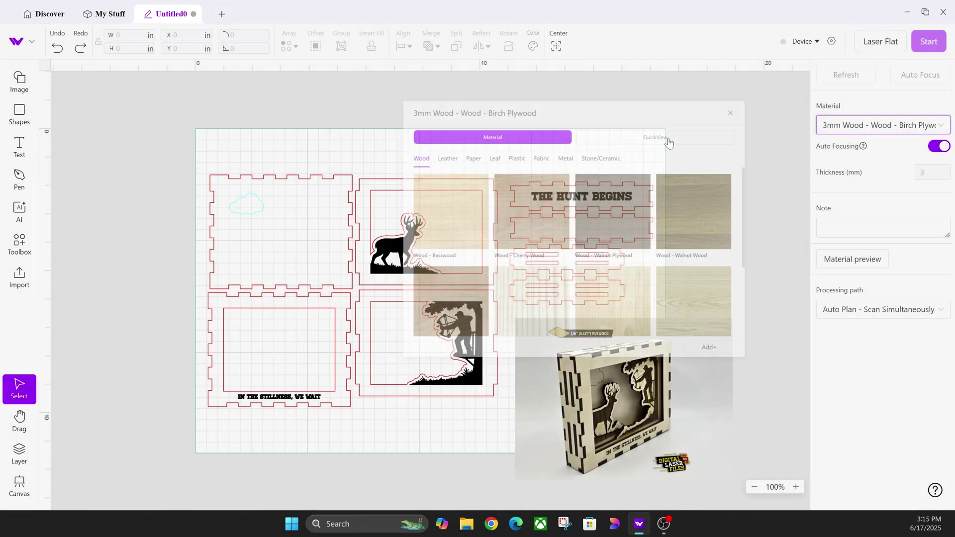
click(716, 347)
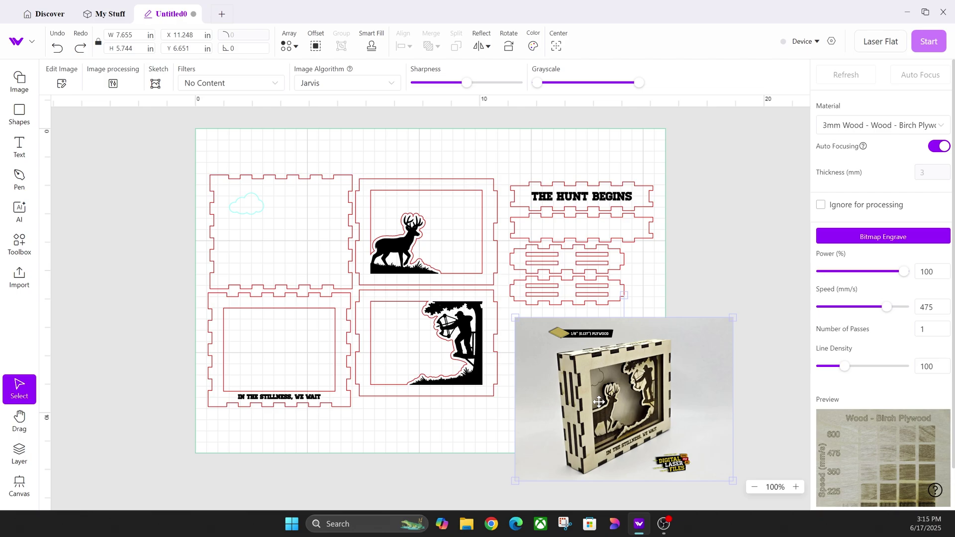
drag(652, 288, 599, 348)
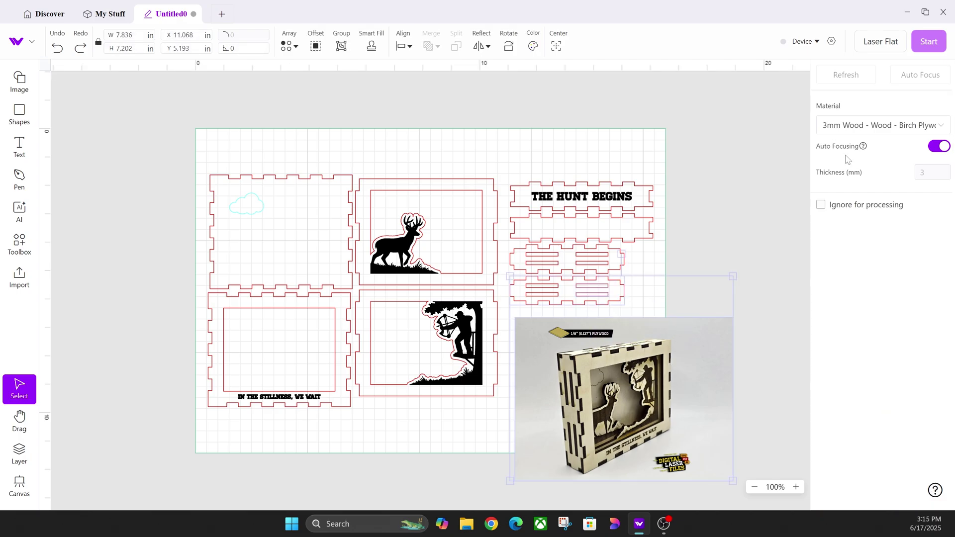
Browse the Leather, Paper, Leaf and Plastic materials, return to Wood and close the library
click(849, 127)
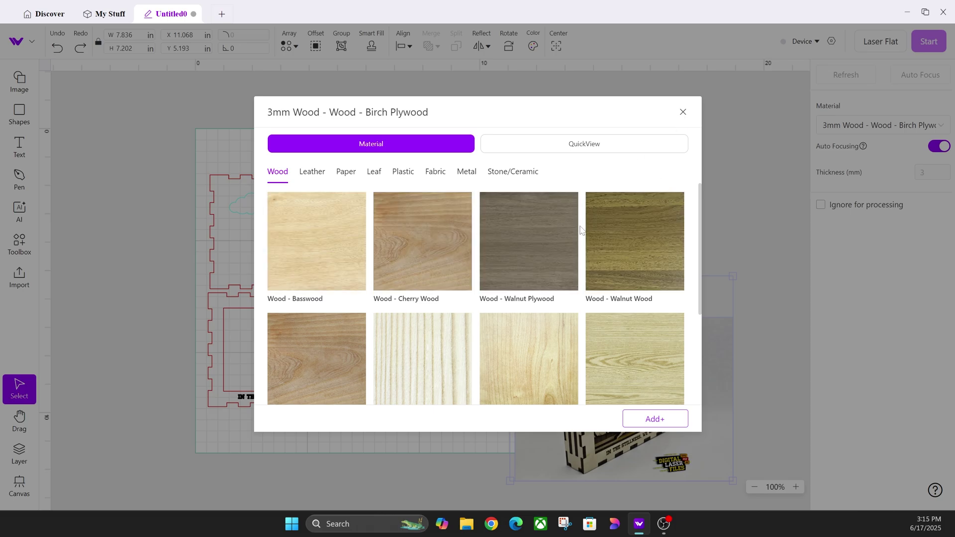
click(305, 175)
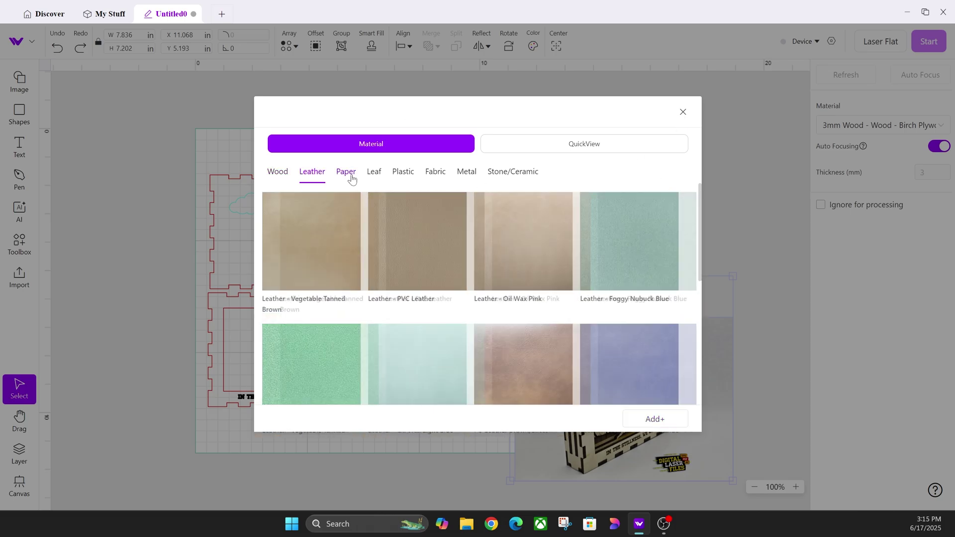
click(349, 174)
click(374, 175)
click(398, 177)
click(337, 176)
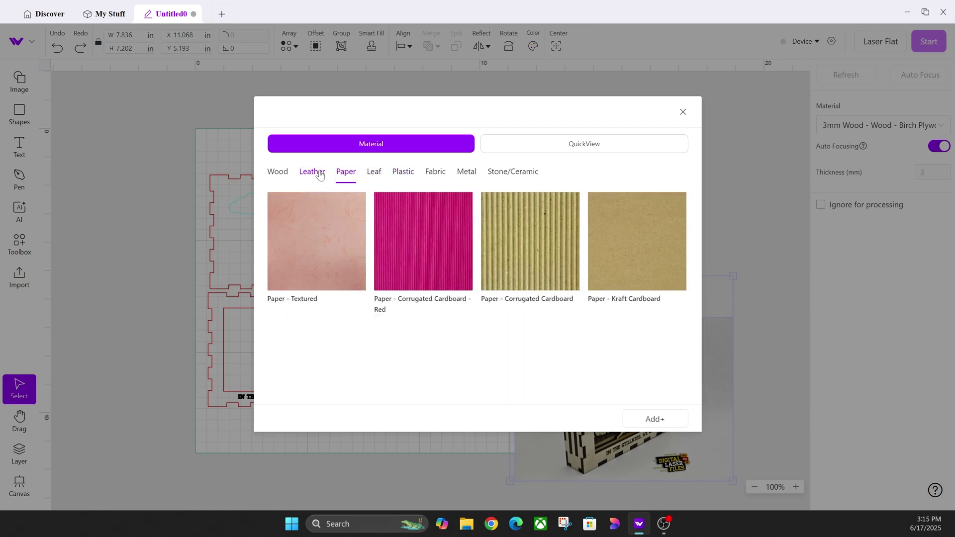
click(320, 174)
click(277, 174)
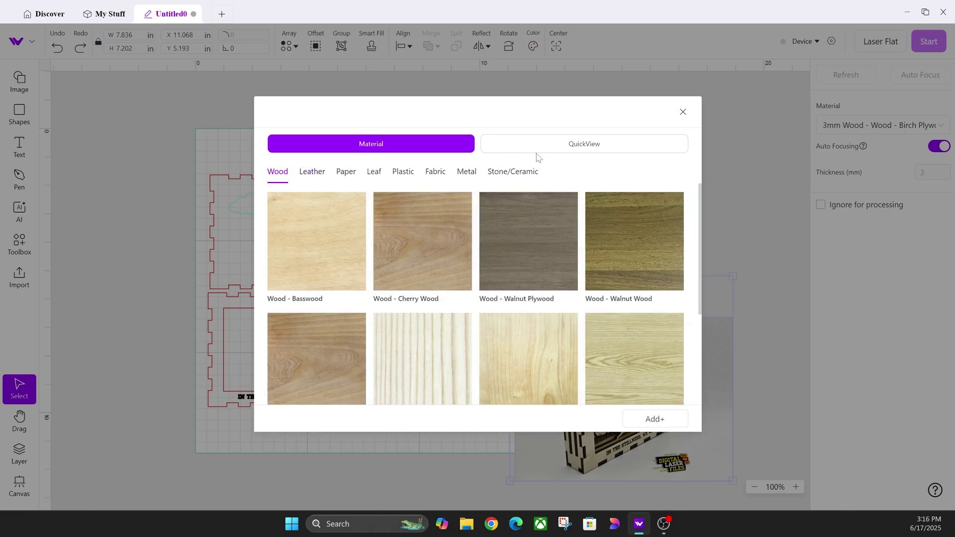
click(683, 113)
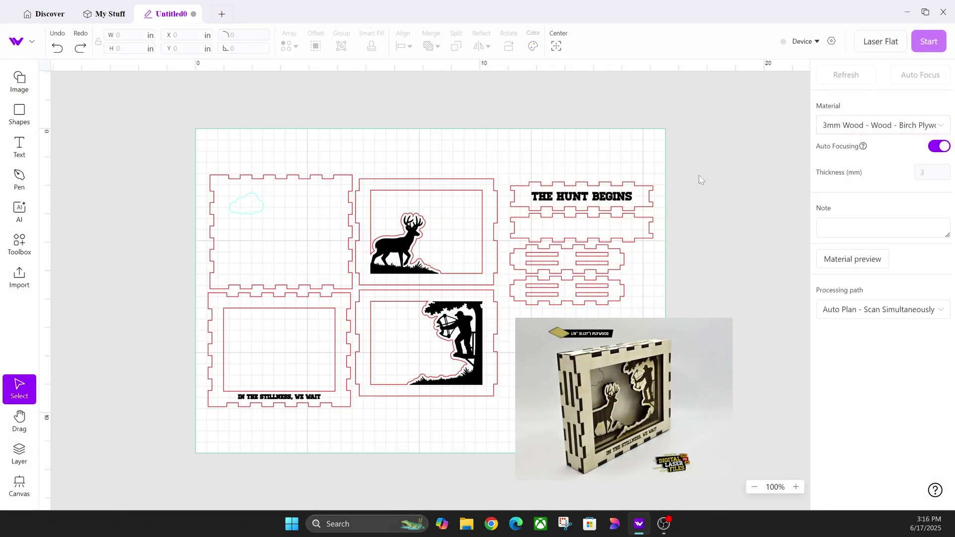
Choose the 3mm Birch Plywood option from the Wood materials
click(848, 125)
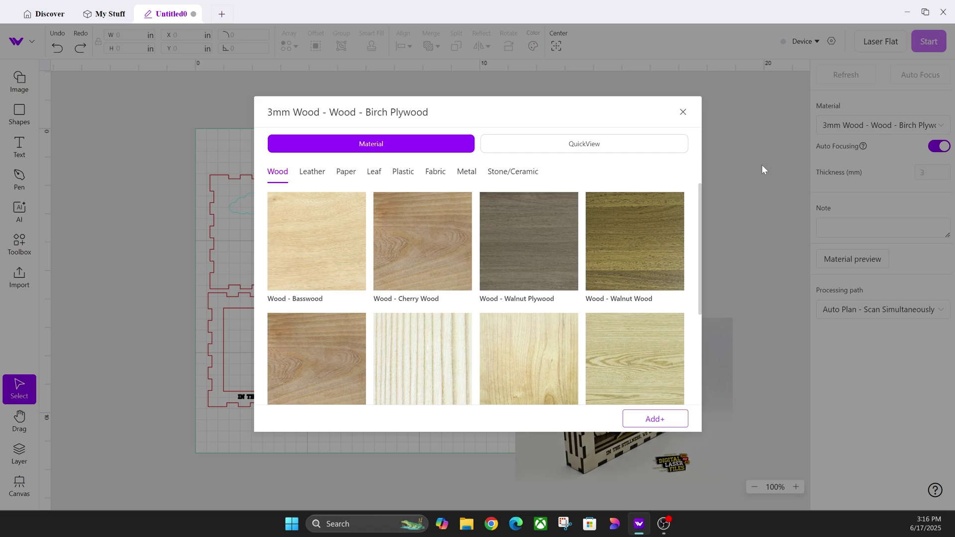
mouse_move(633, 204)
mouse_move(488, 262)
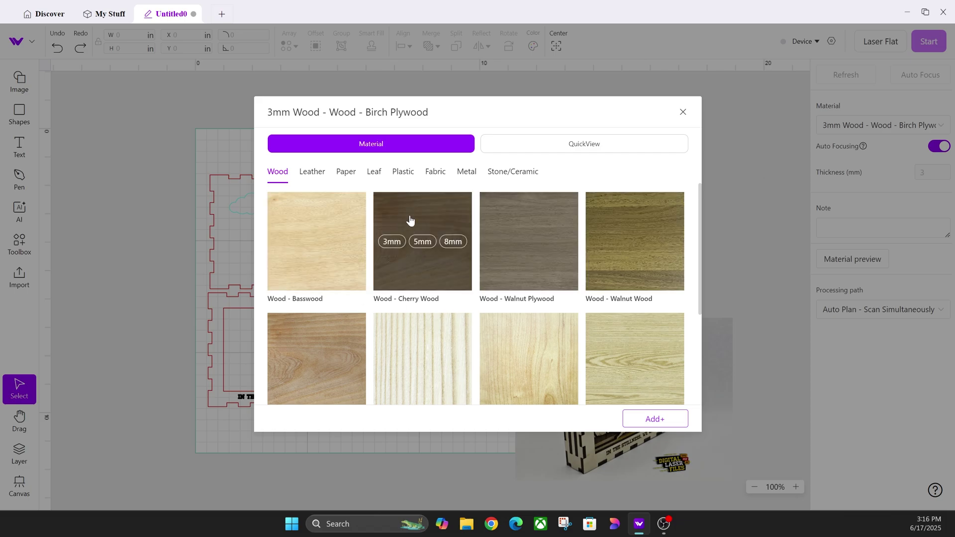
click(359, 174)
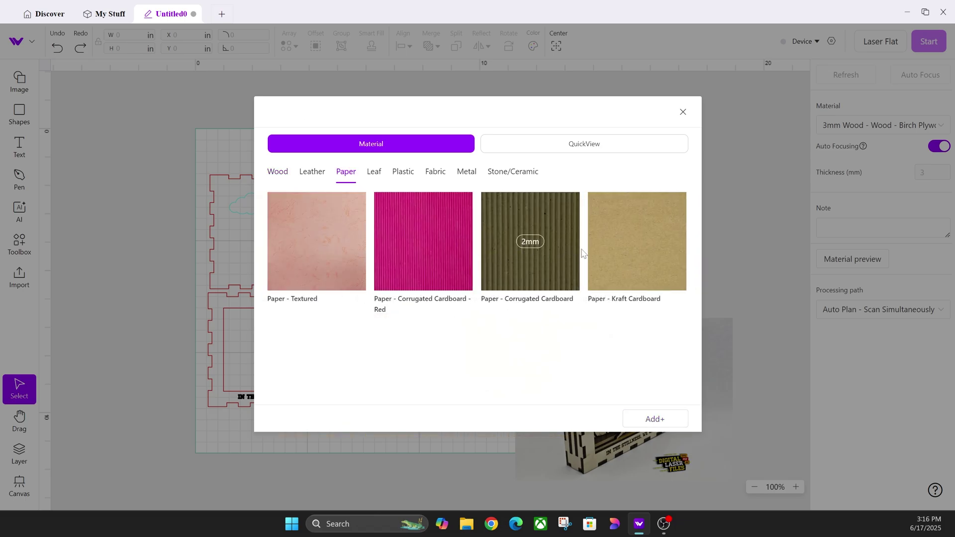
mouse_move(606, 270)
click(273, 174)
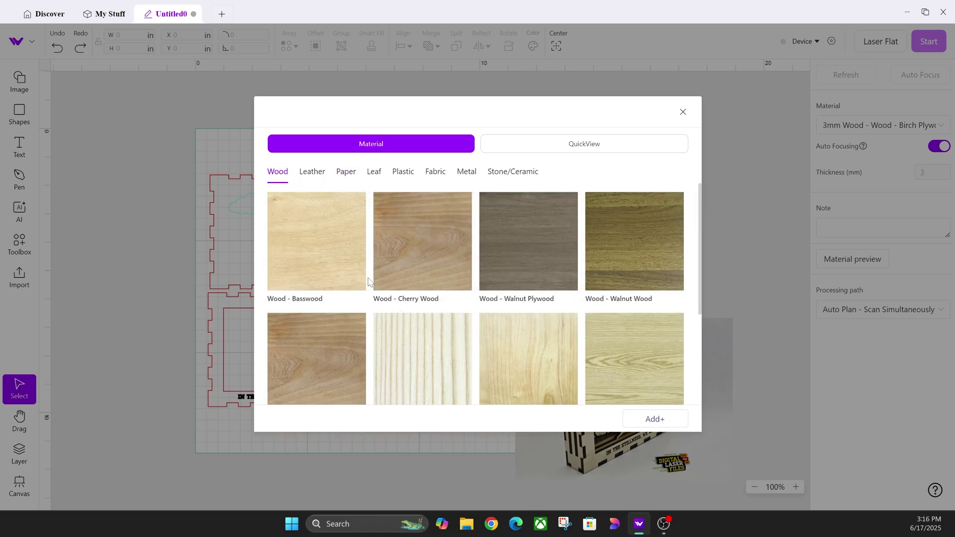
scroll(535, 309, down, 2)
scroll(533, 307, up, 1)
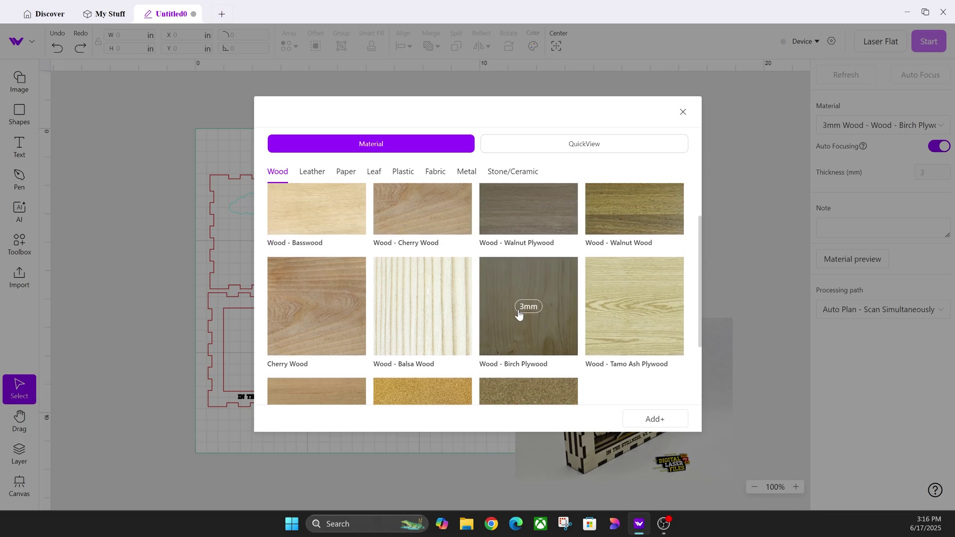
click(528, 307)
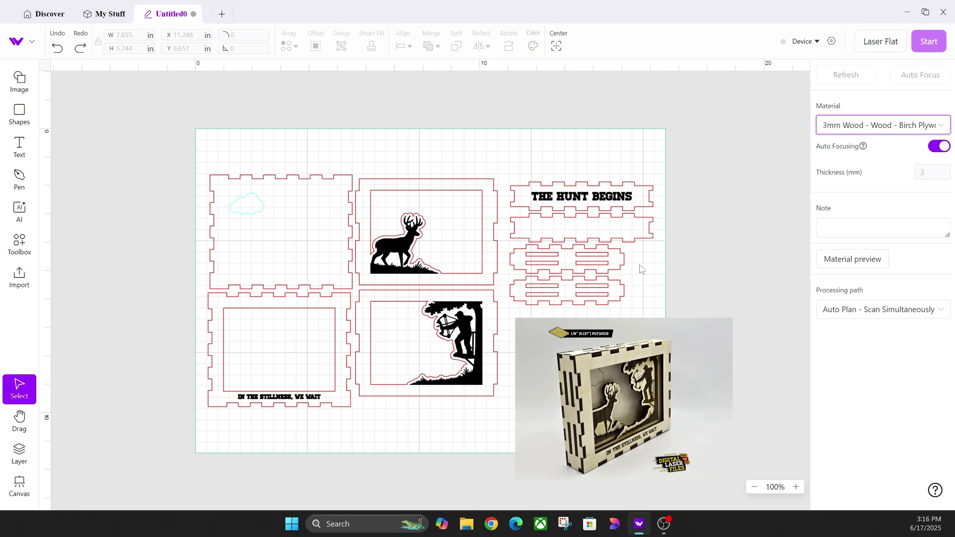
click(862, 131)
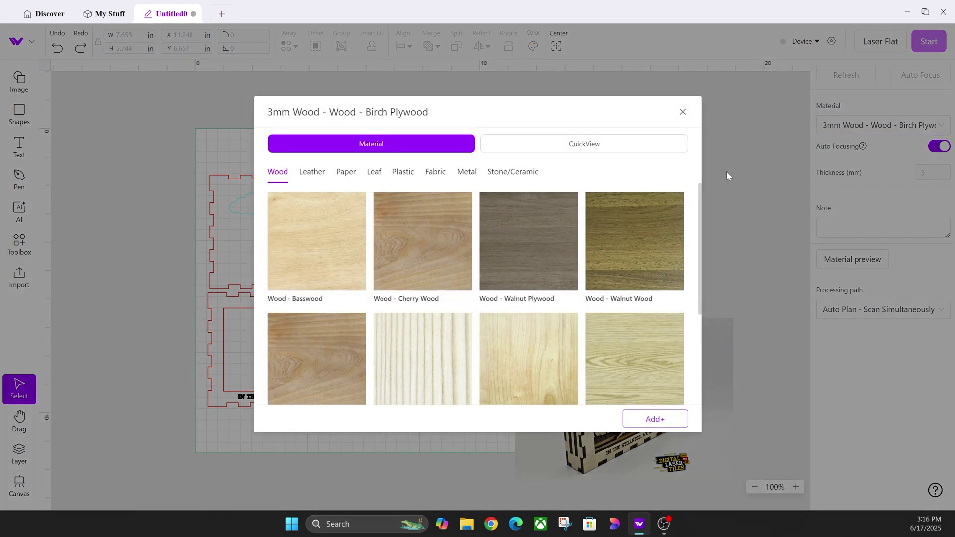
click(683, 112)
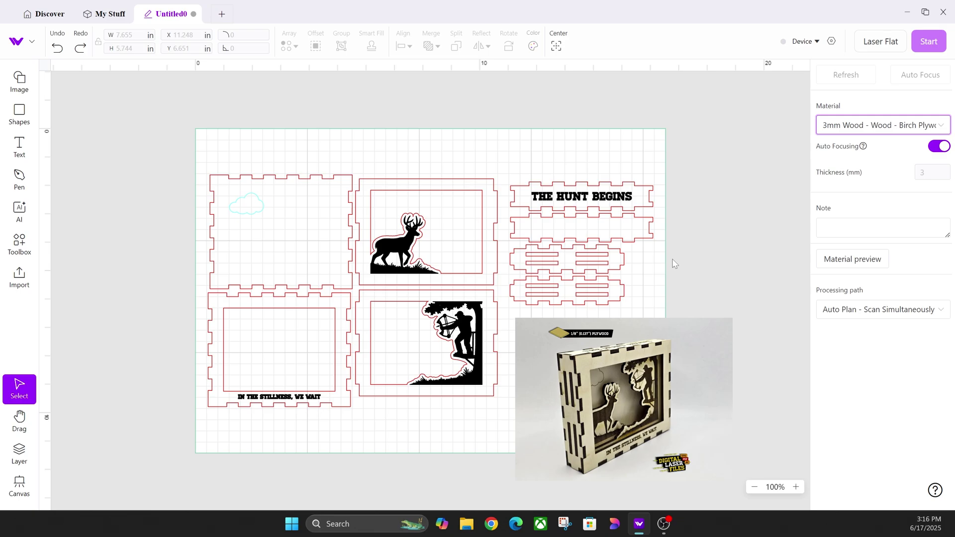
Switch the blank strip, the slotted strip and a single slot under THE HUNT BEGINS to Cut
click(630, 242)
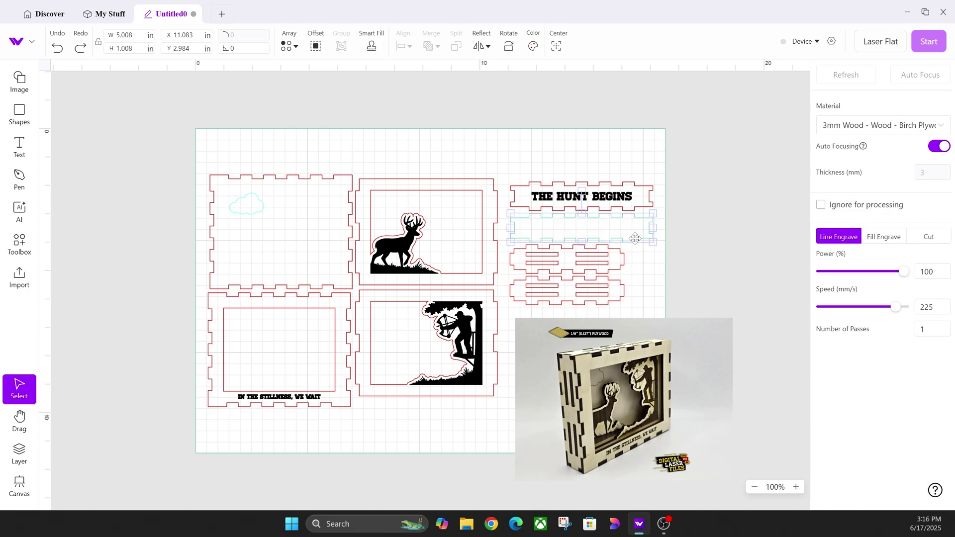
click(929, 237)
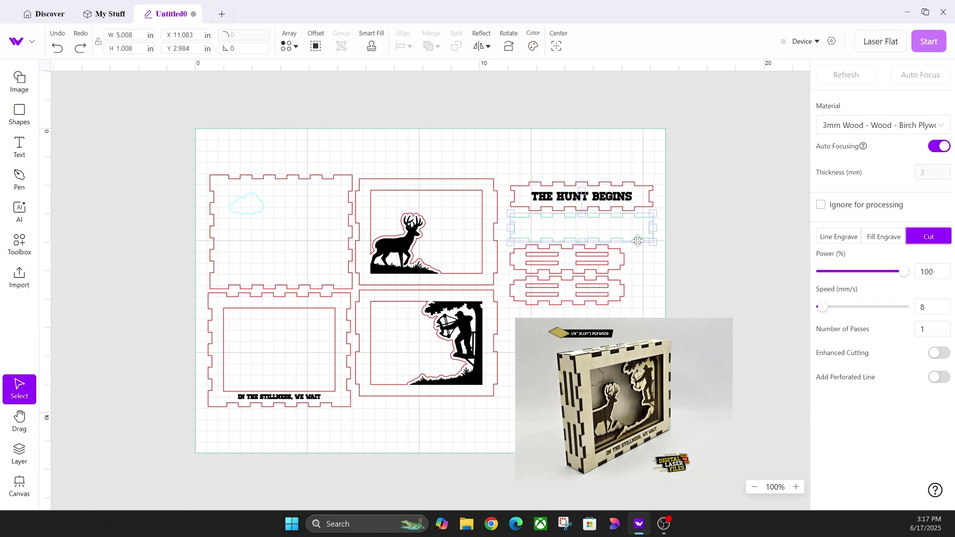
click(618, 259)
click(841, 238)
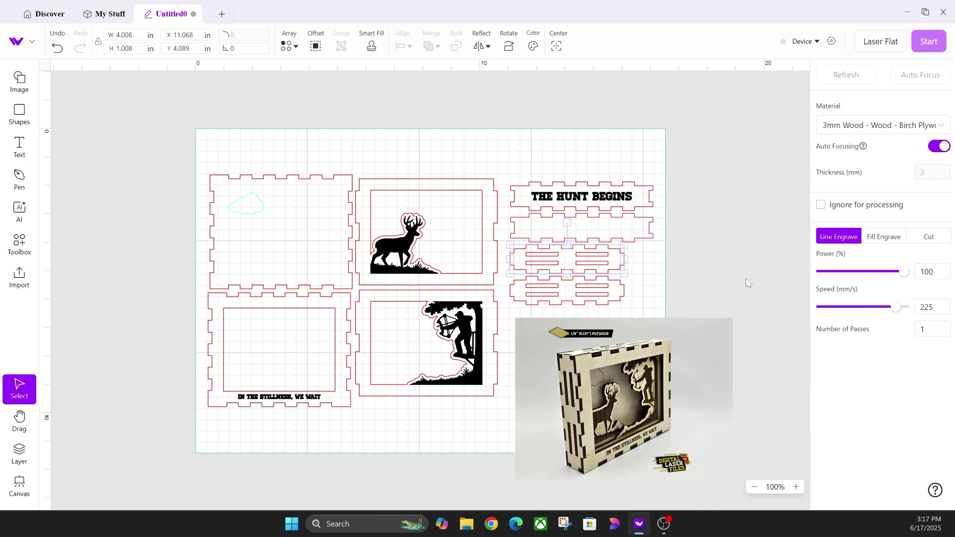
click(927, 238)
click(592, 254)
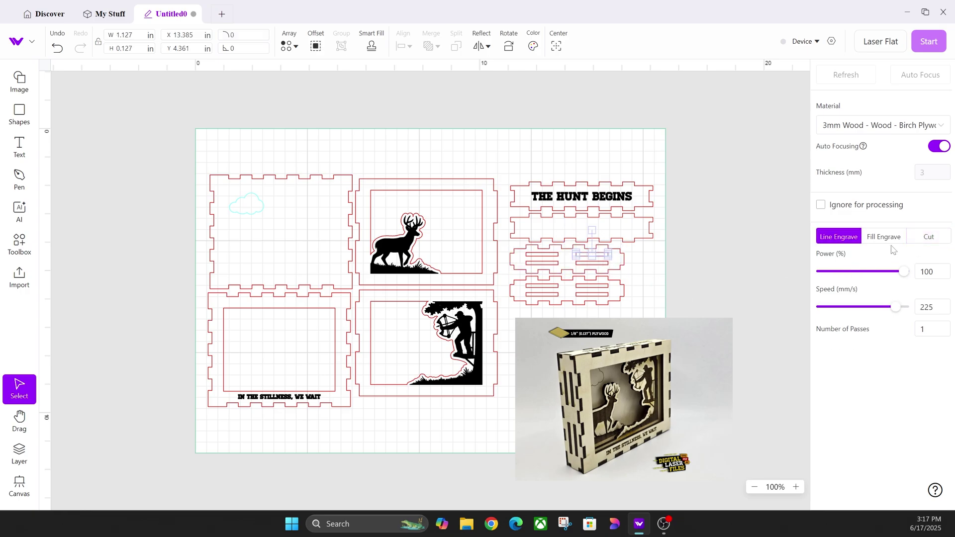
click(926, 237)
click(648, 283)
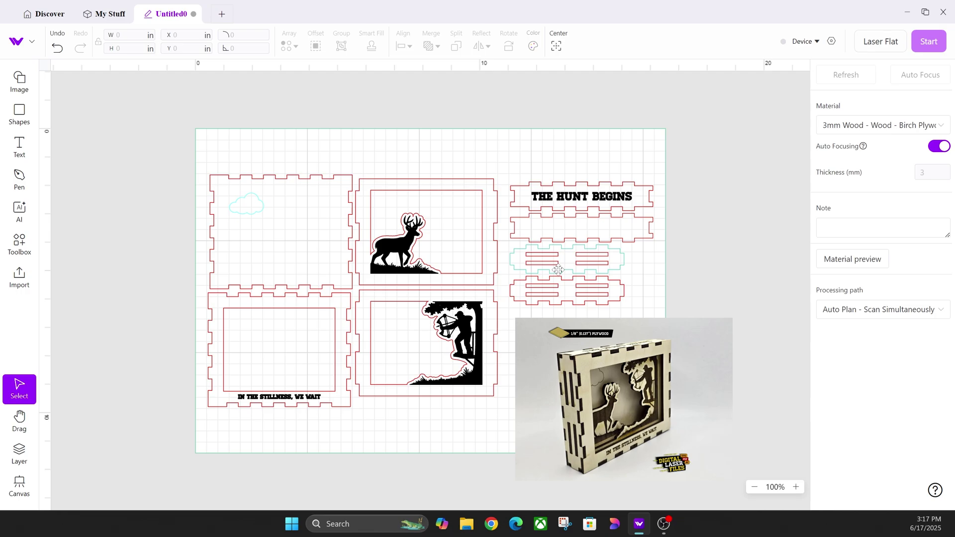
Select the #FF0000 layer group and set all its red outlines to Cut
click(19, 450)
scroll(147, 209, up, 1)
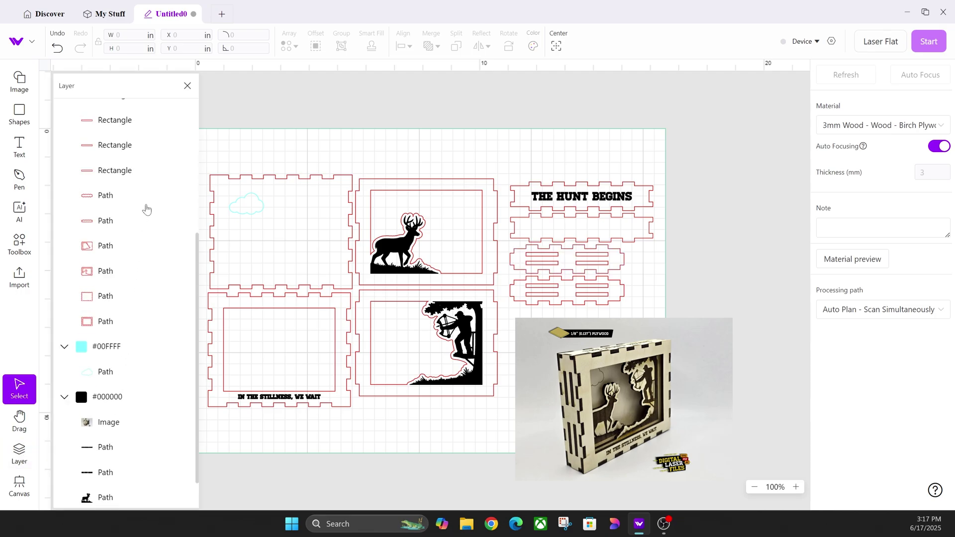
scroll(147, 209, up, 3)
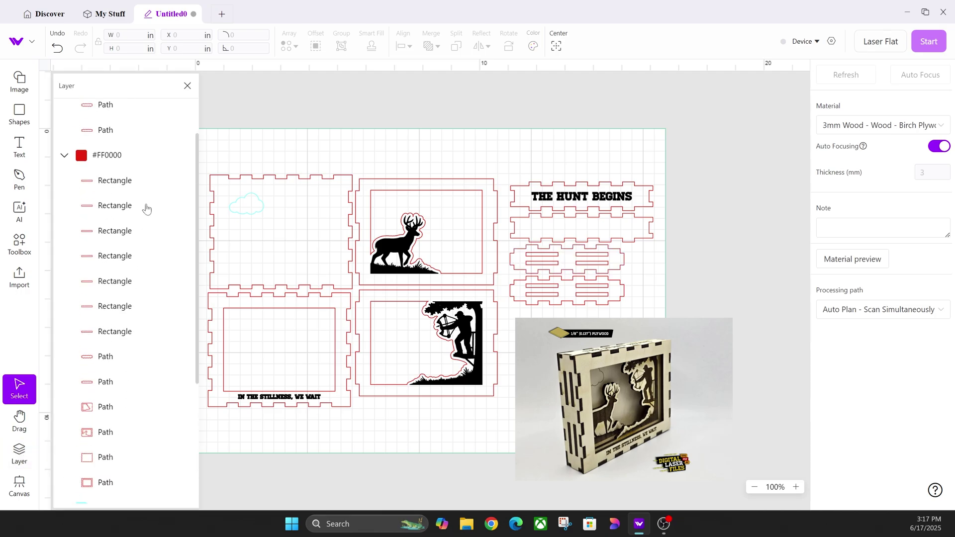
click(108, 156)
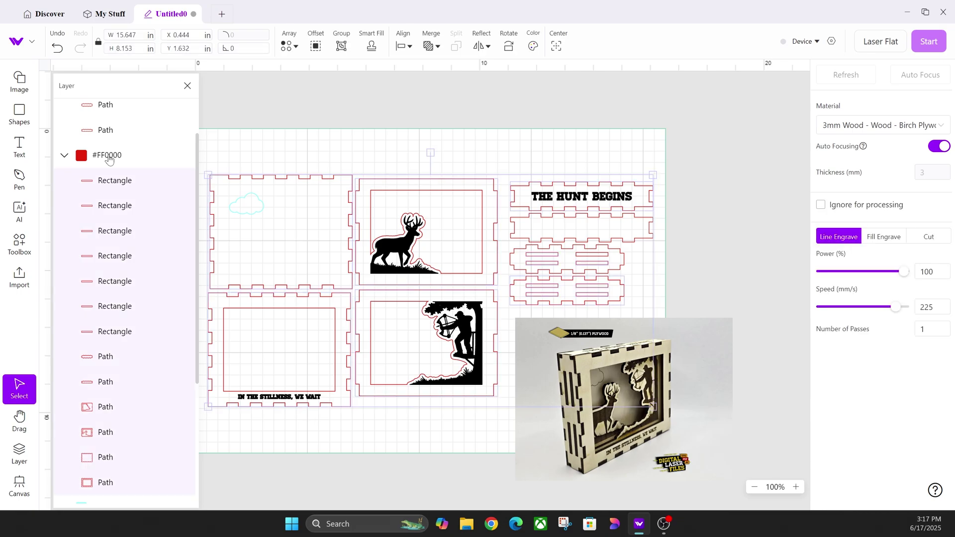
click(920, 236)
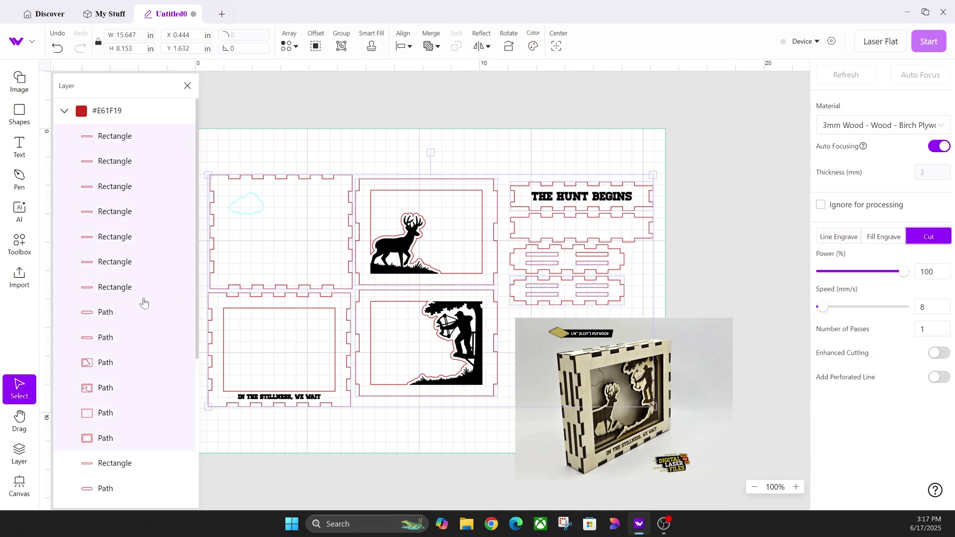
scroll(143, 299, down, 2)
scroll(121, 281, up, 2)
scroll(121, 429, down, 5)
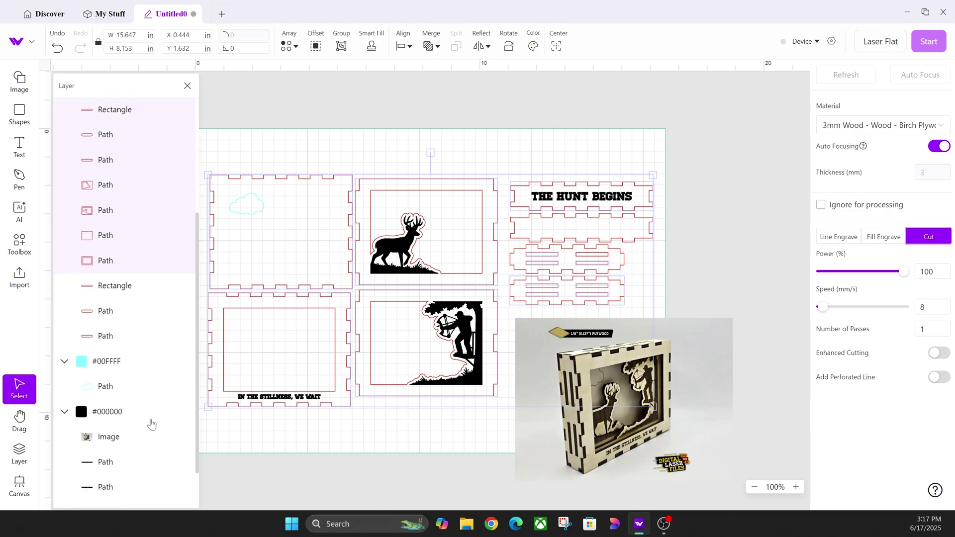
Spot-check a red piece, the bottom slotted strip and one slot for their Cut setting
click(644, 277)
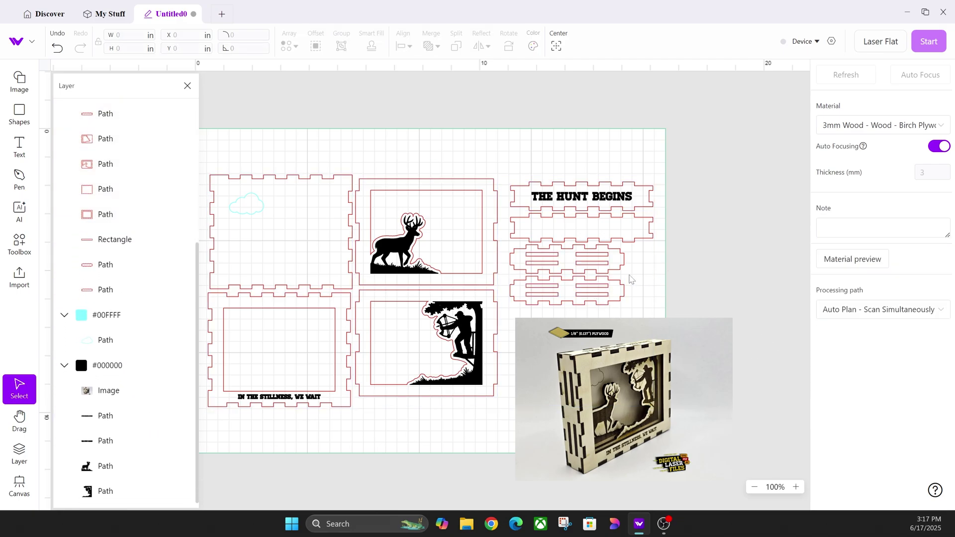
click(594, 270)
click(593, 278)
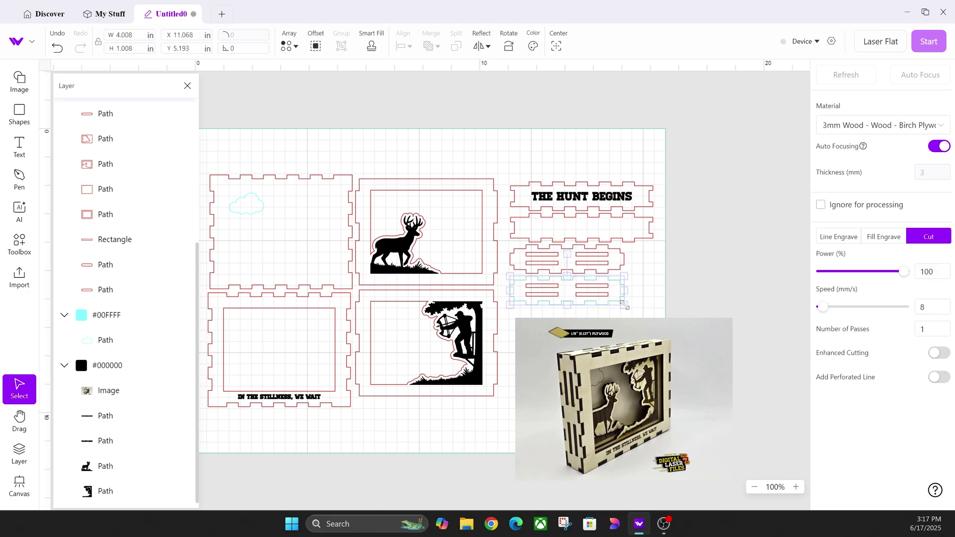
click(605, 295)
click(652, 286)
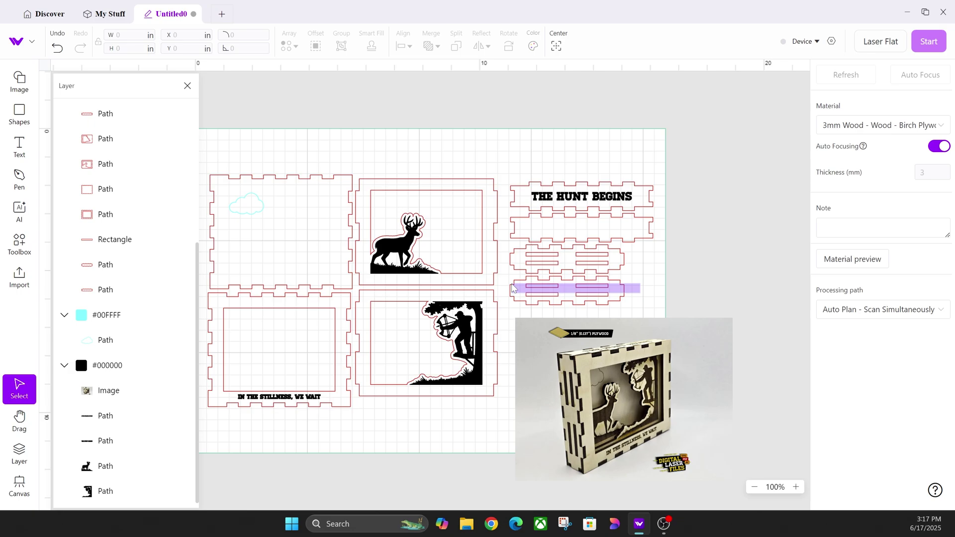
Group the bottom slotted strip's parts into a single object
click(607, 299)
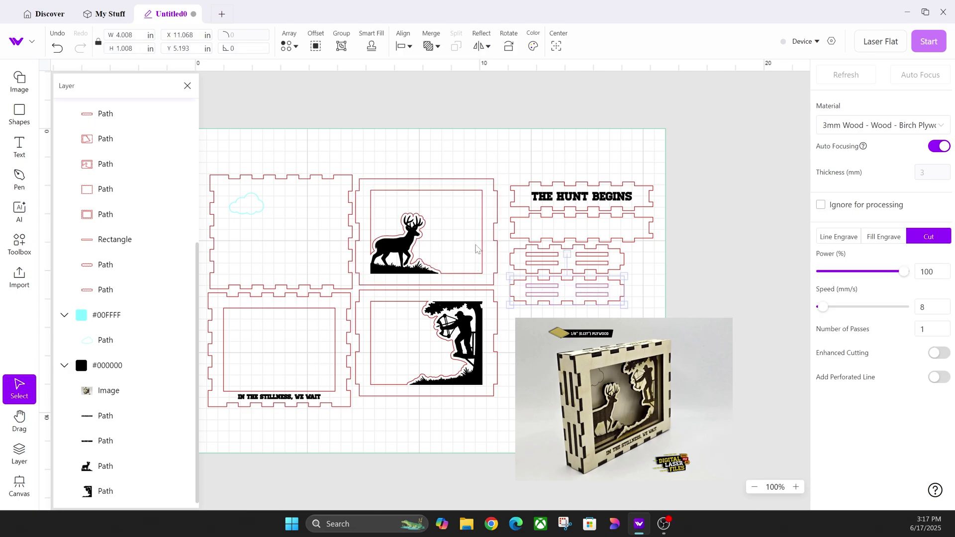
click(342, 46)
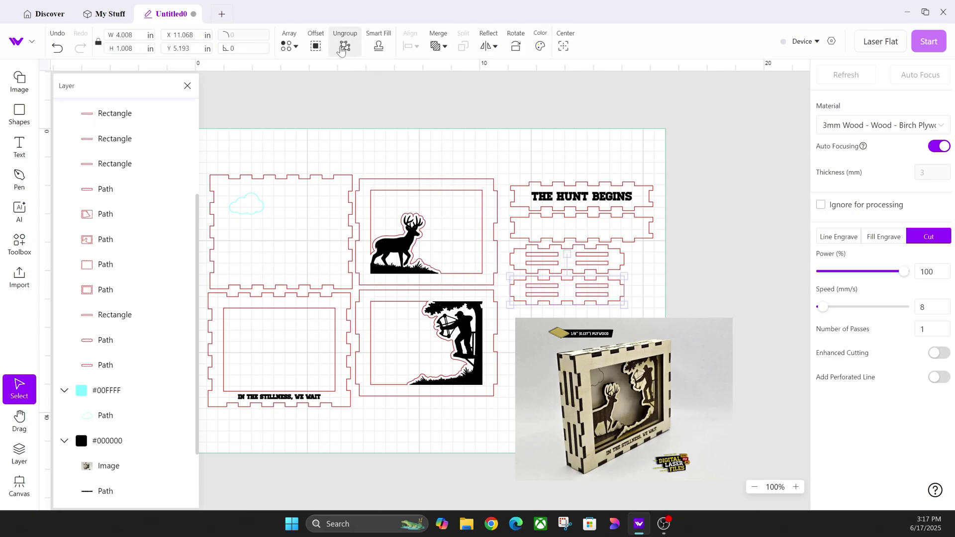
click(642, 286)
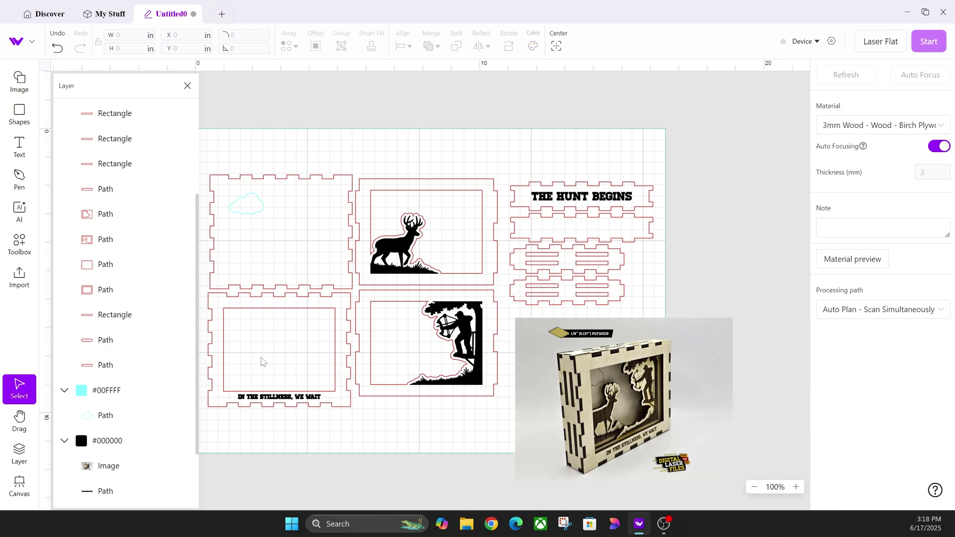
Select the cyan cloud to view its Line Engrave settings: 100% power, 225 mm/s
click(254, 212)
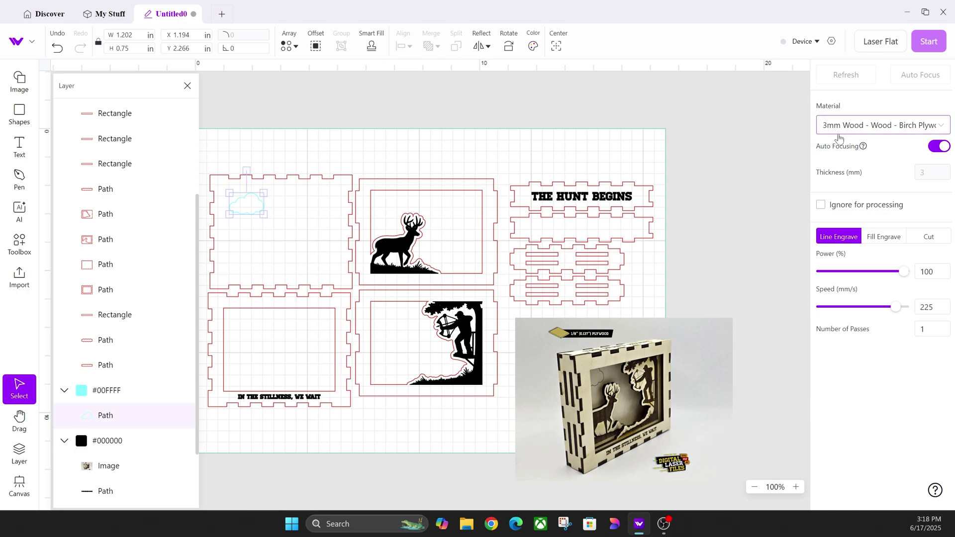
Set the cloud to Cut and lower the #E61F19 red layer speed from 8 to 7 mm/s
click(925, 237)
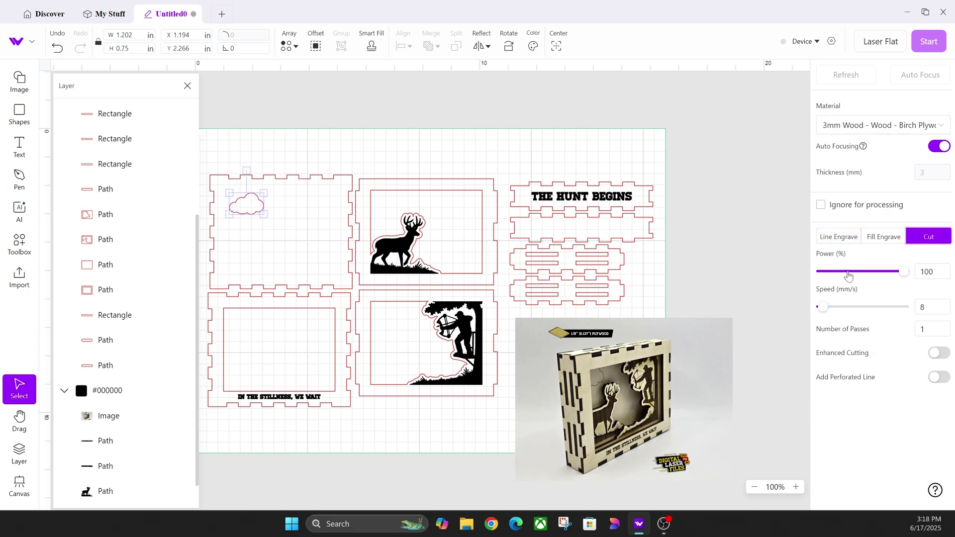
scroll(104, 172, up, 3)
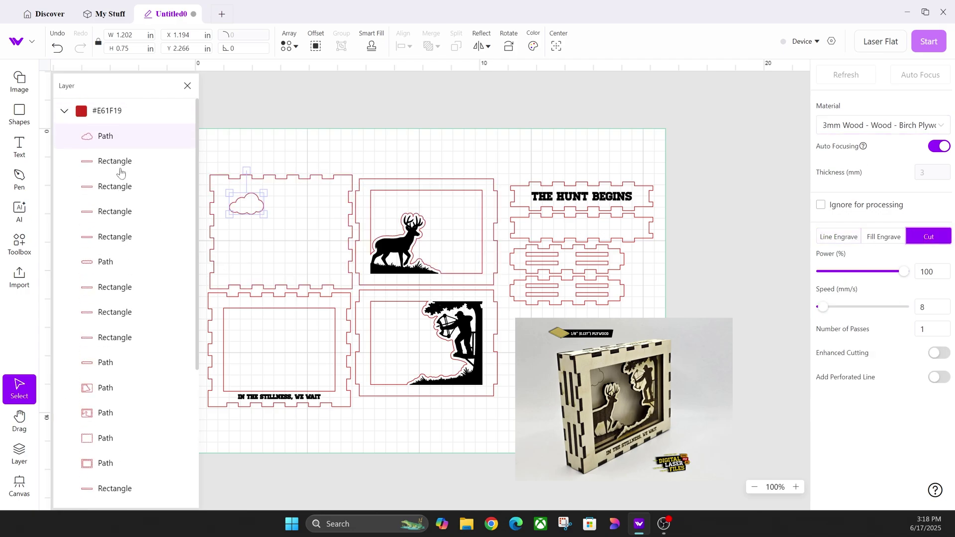
click(118, 115)
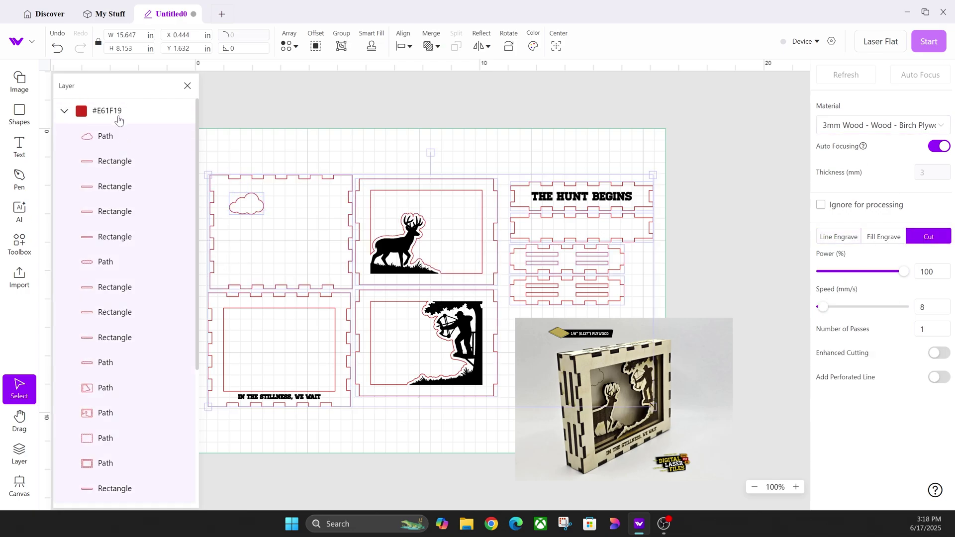
click(932, 307)
text(7)
key(Delete)
click(662, 273)
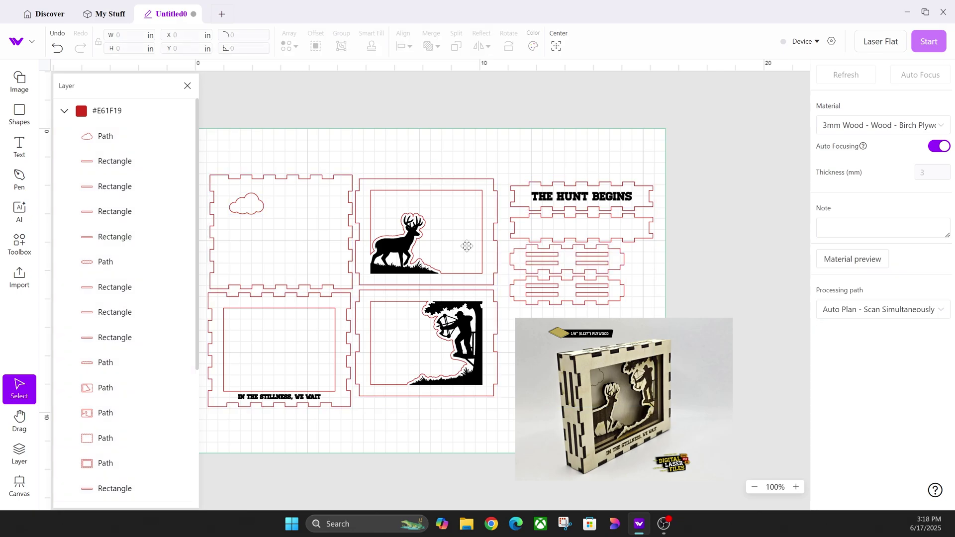
Switch the cloud back to Line Engrave on its cyan layer
click(259, 211)
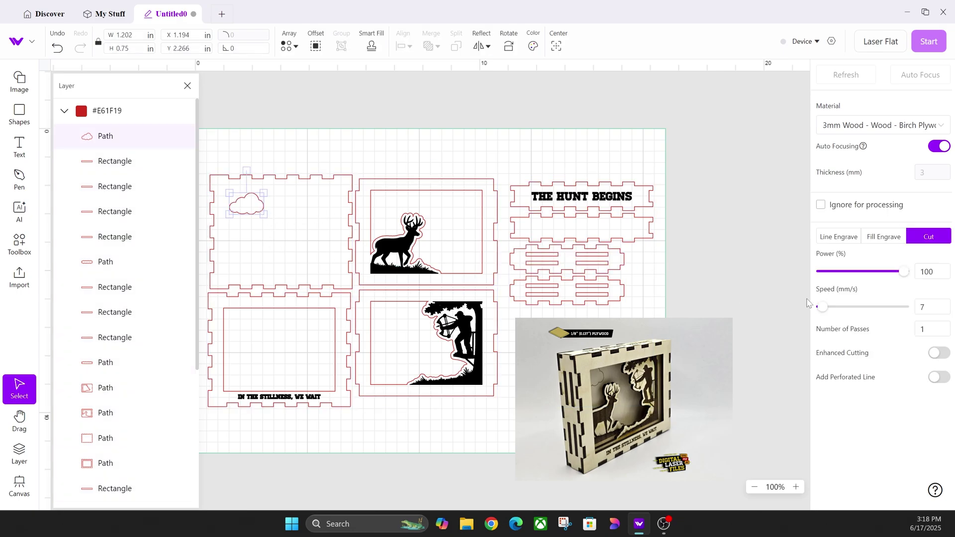
click(841, 238)
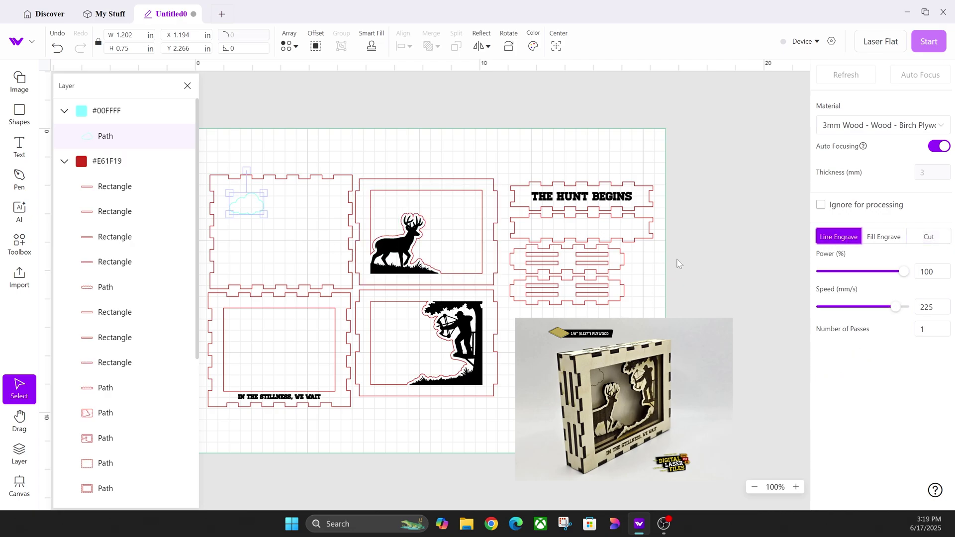
Inspect THE HUNT BEGINS text, then isolate the product photo within the #000000 layer
click(608, 199)
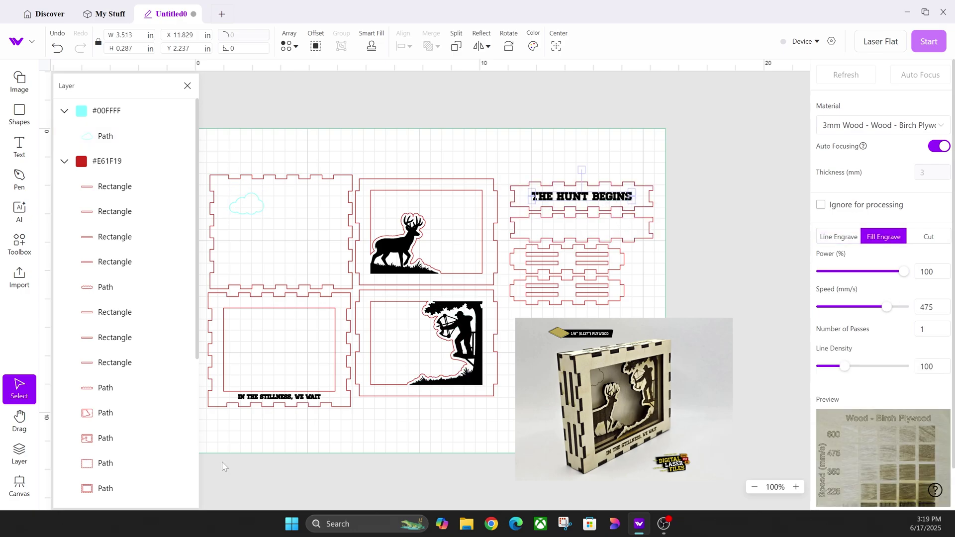
scroll(85, 411, down, 5)
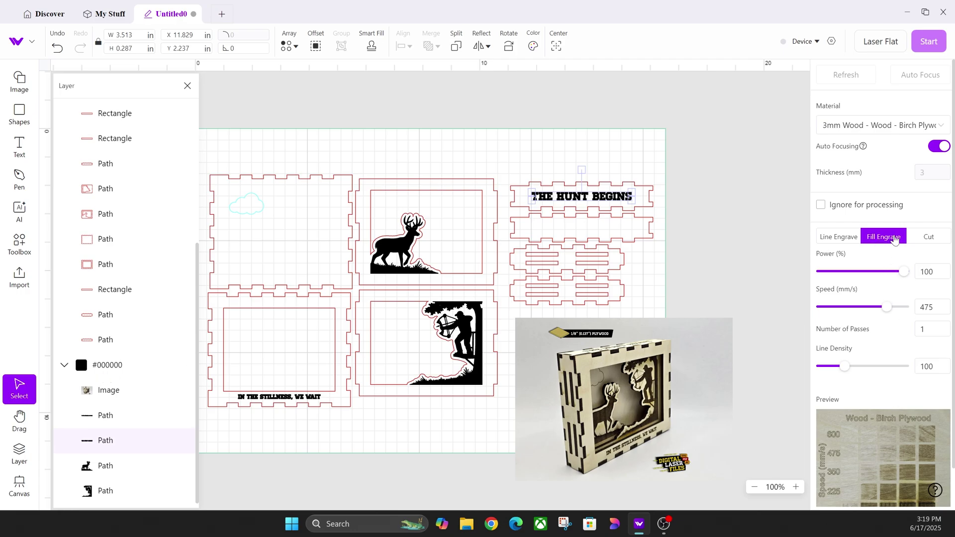
click(113, 368)
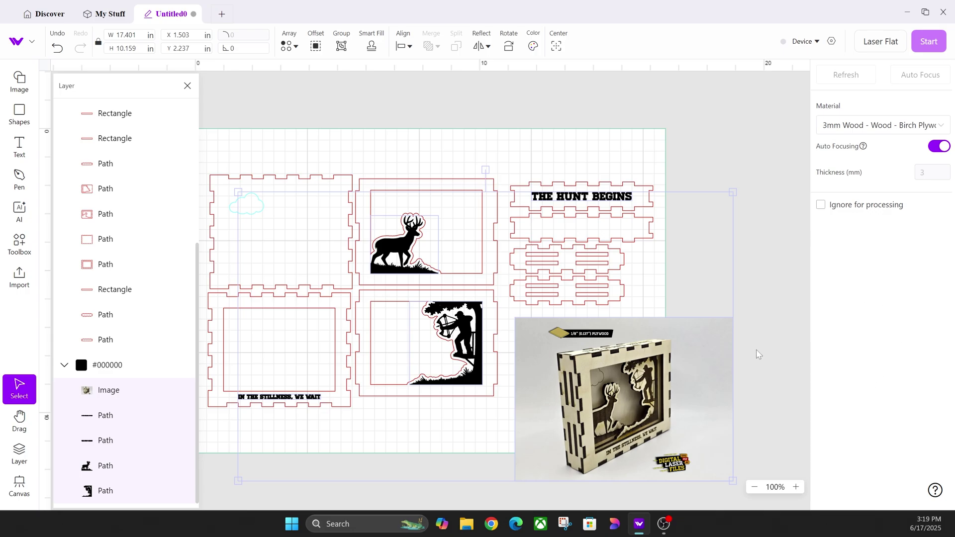
click(704, 275)
click(686, 393)
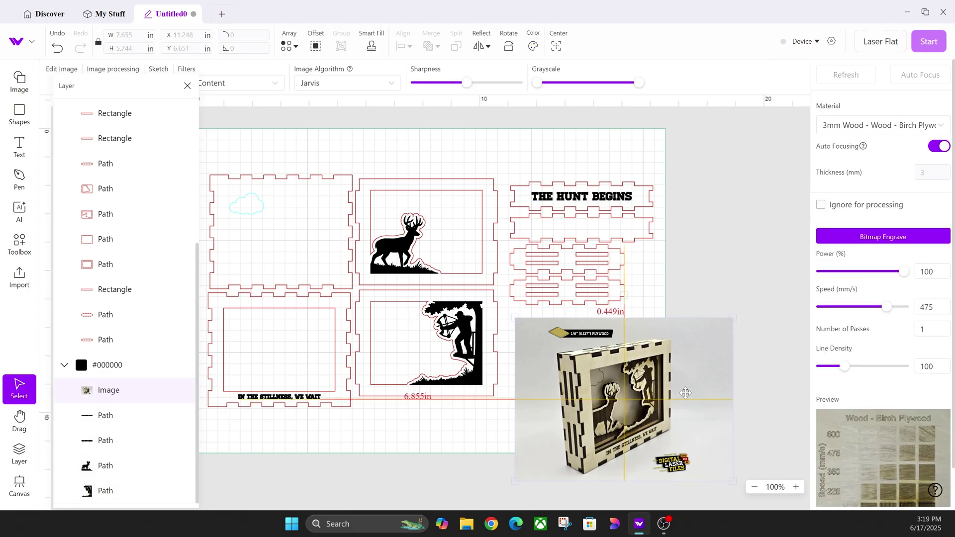
Delete the product photo and give the #000000 layer Fill Engrave at 100% power, 350 mm/s
key(Delete)
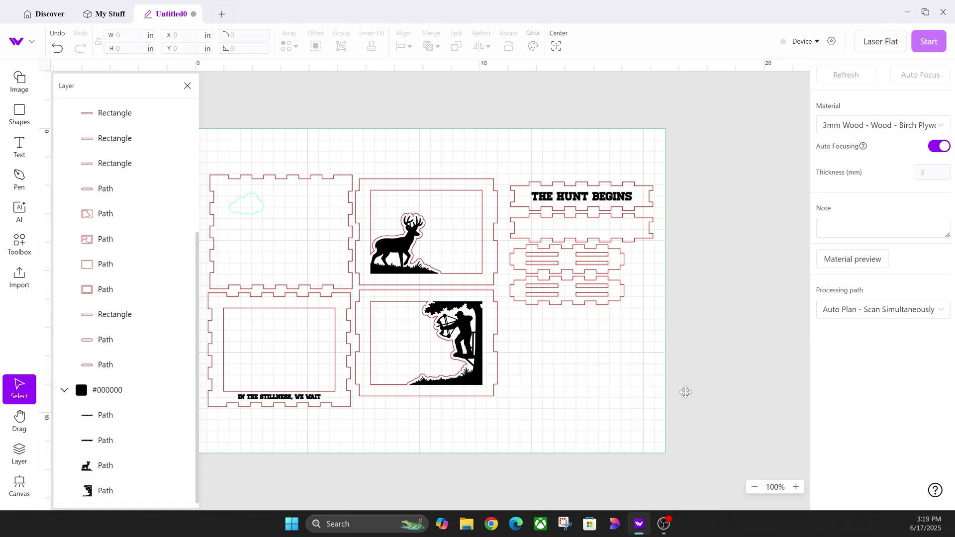
click(110, 392)
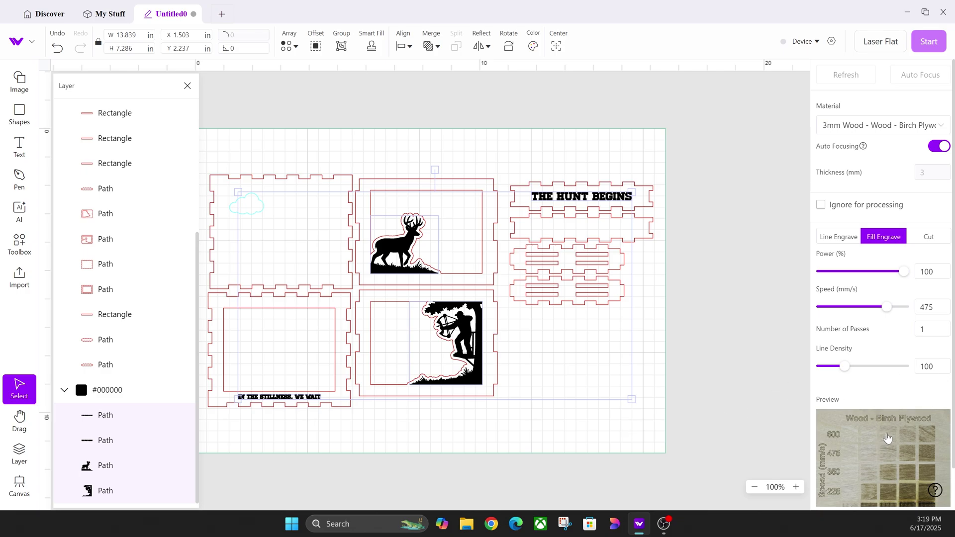
click(884, 449)
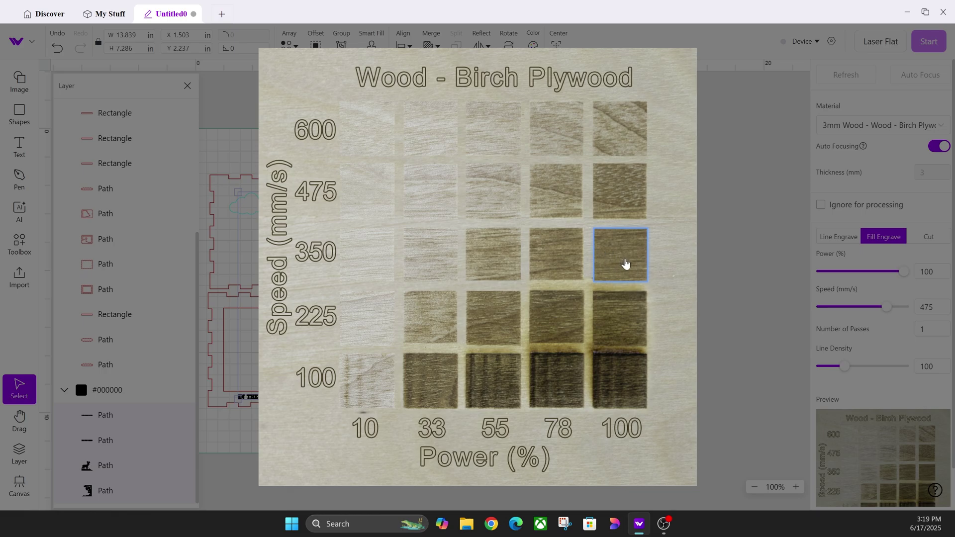
click(626, 264)
click(787, 281)
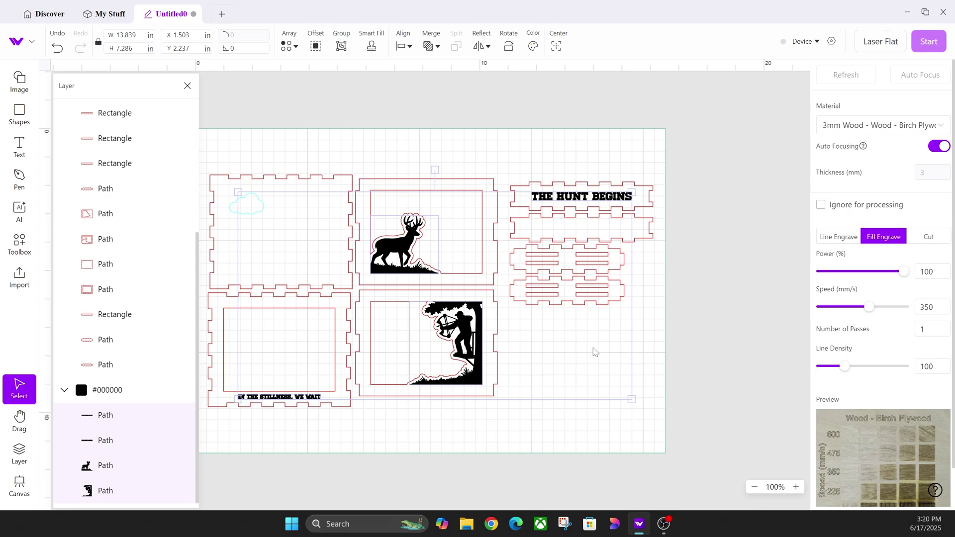
click(633, 344)
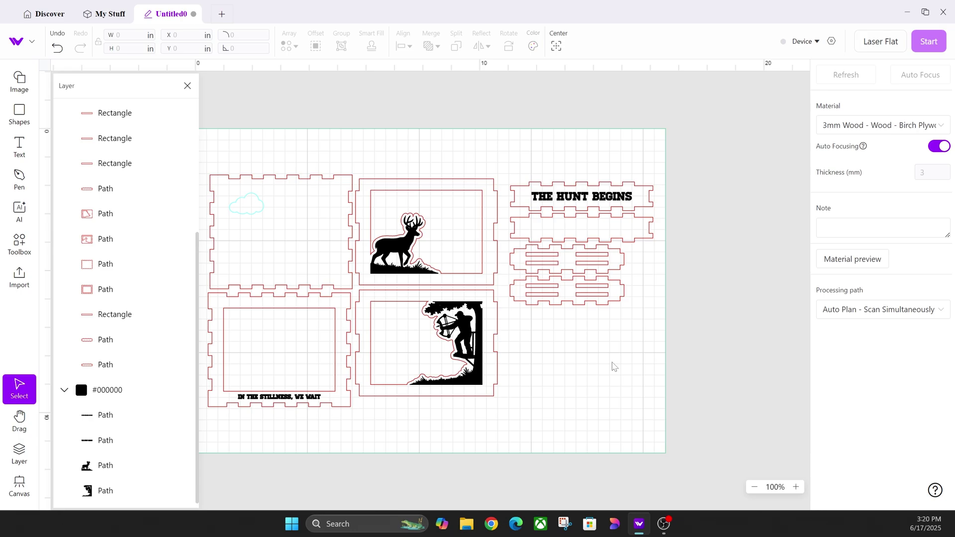
click(473, 317)
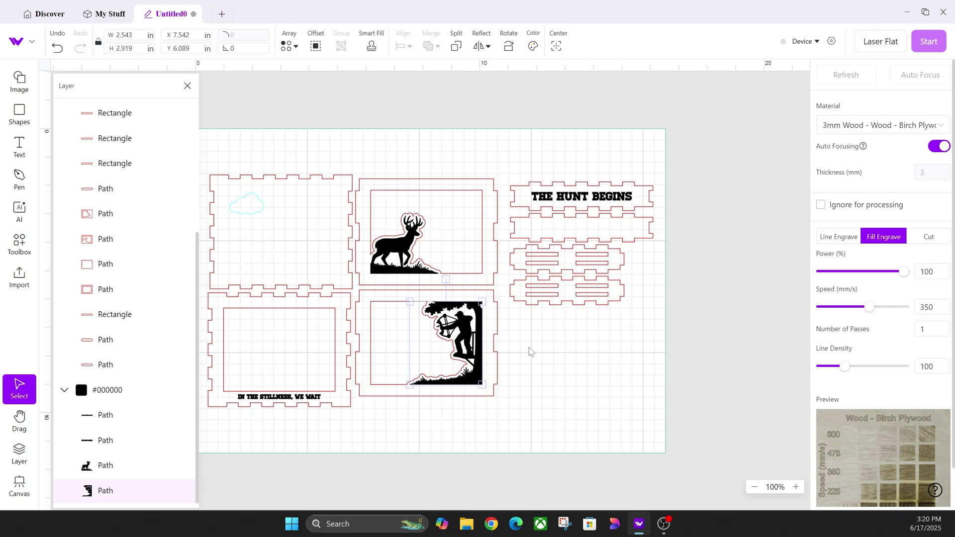
click(573, 354)
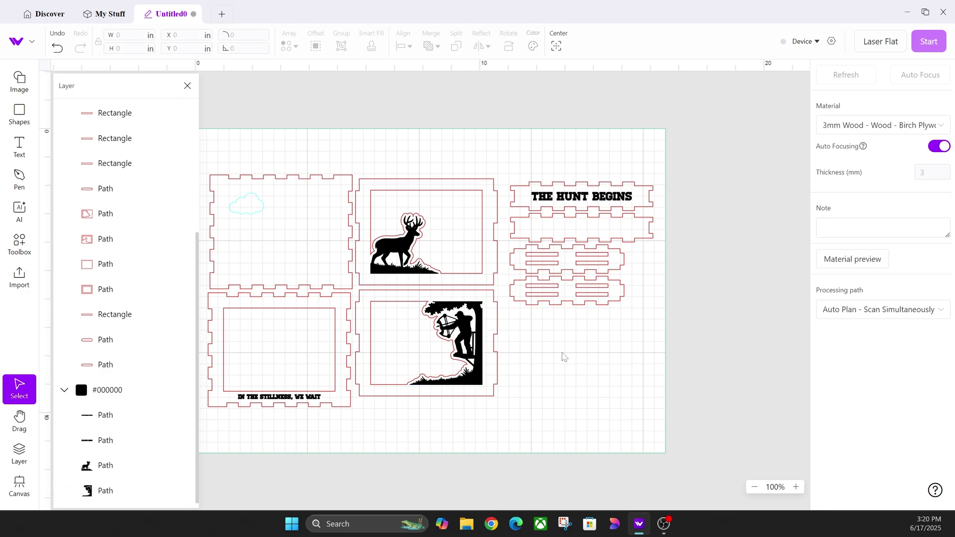
click(479, 329)
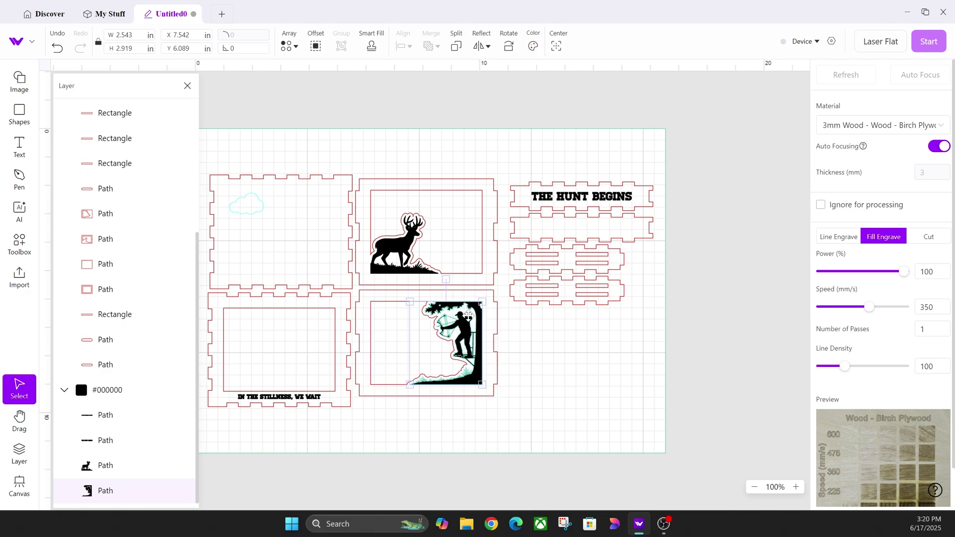
click(850, 244)
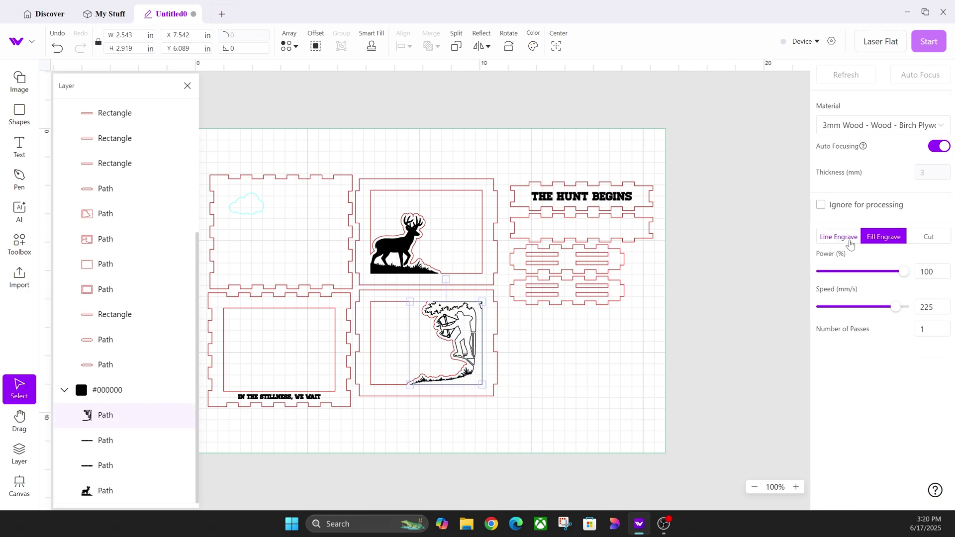
click(930, 238)
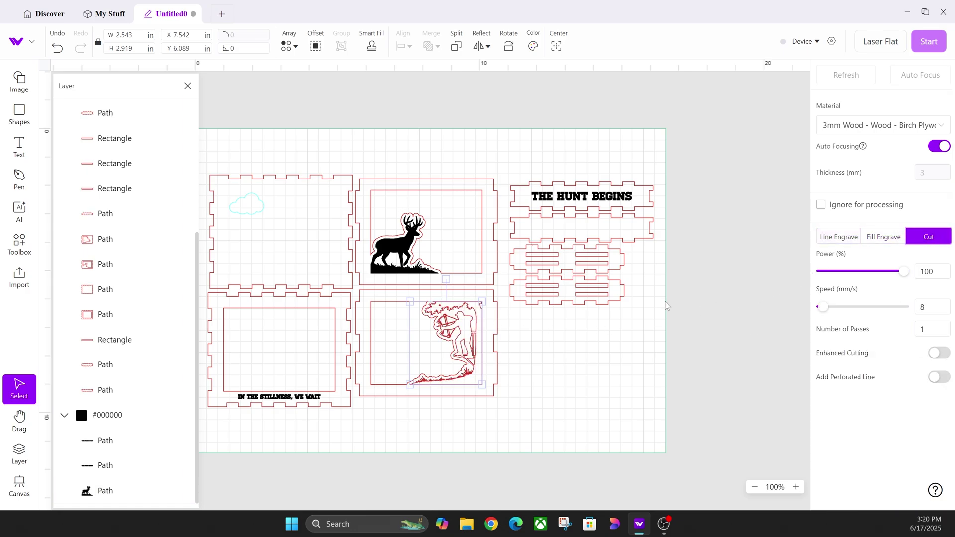
click(885, 242)
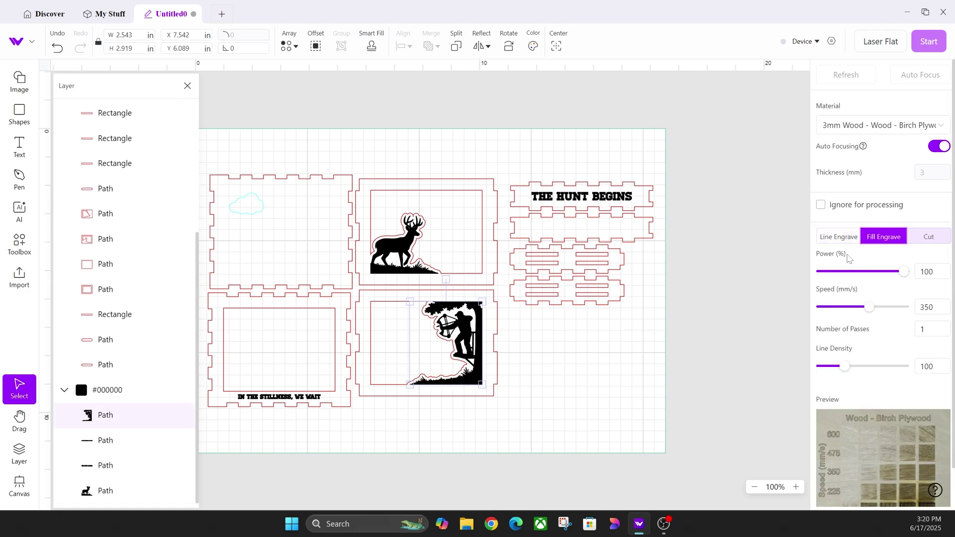
click(557, 382)
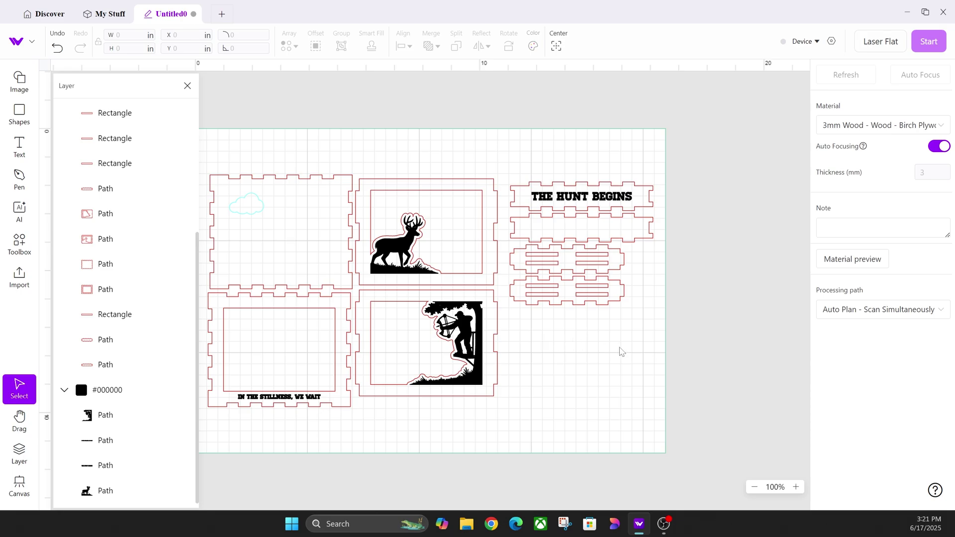
click(481, 332)
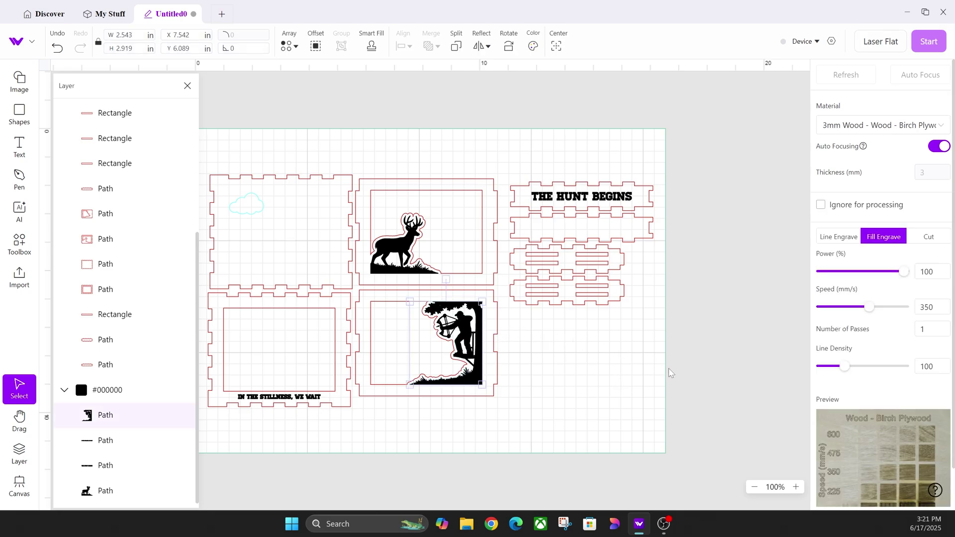
click(586, 373)
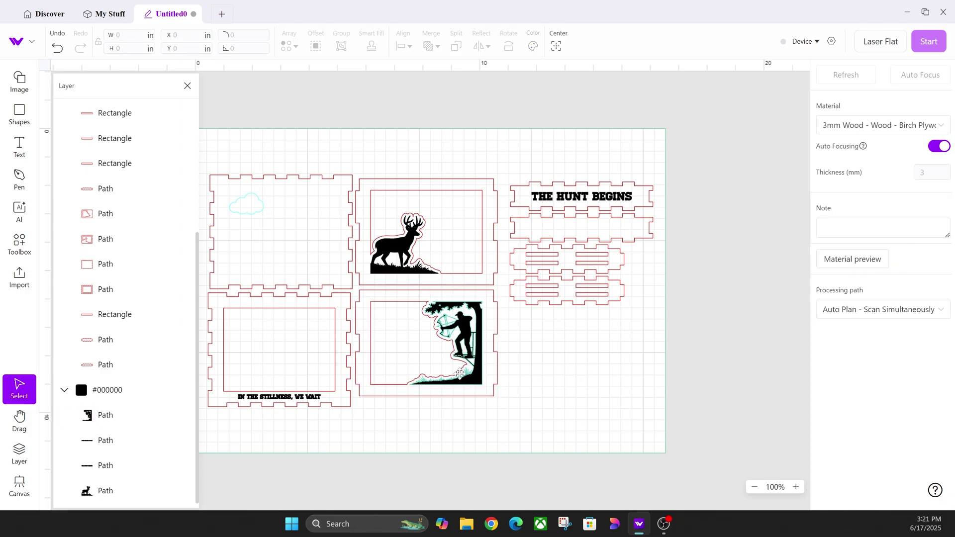